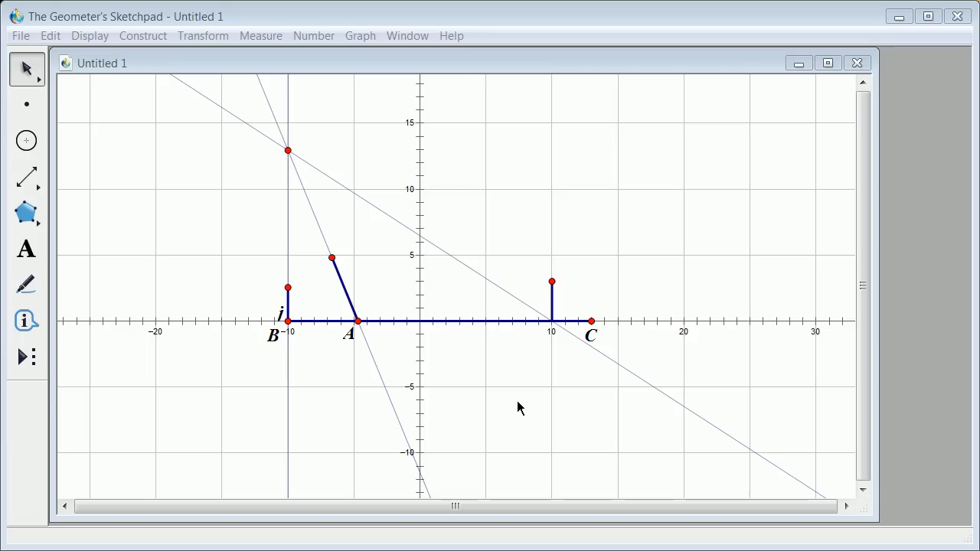
# - Show the label of the upper endpoint of the slanted segment that starts at A
pyautogui.click(26, 249)
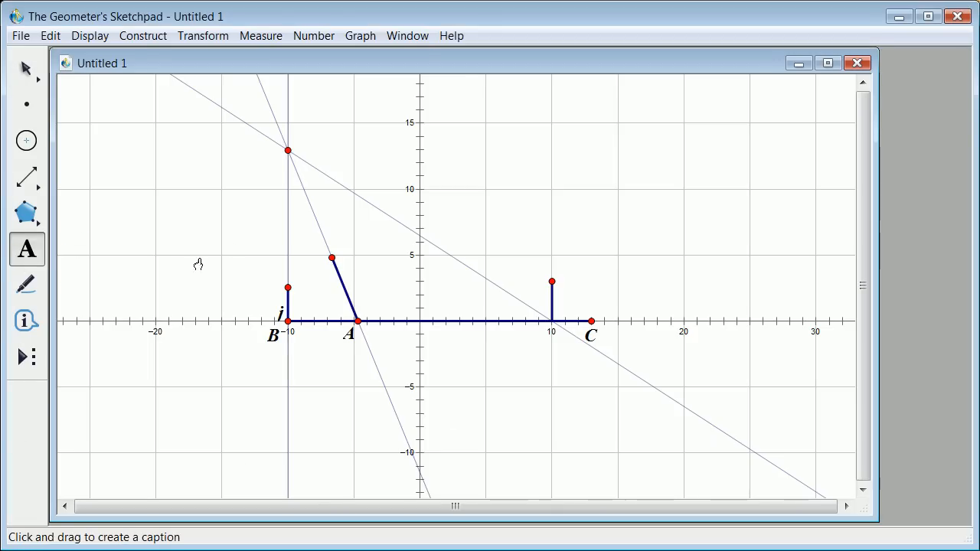
pyautogui.click(331, 258)
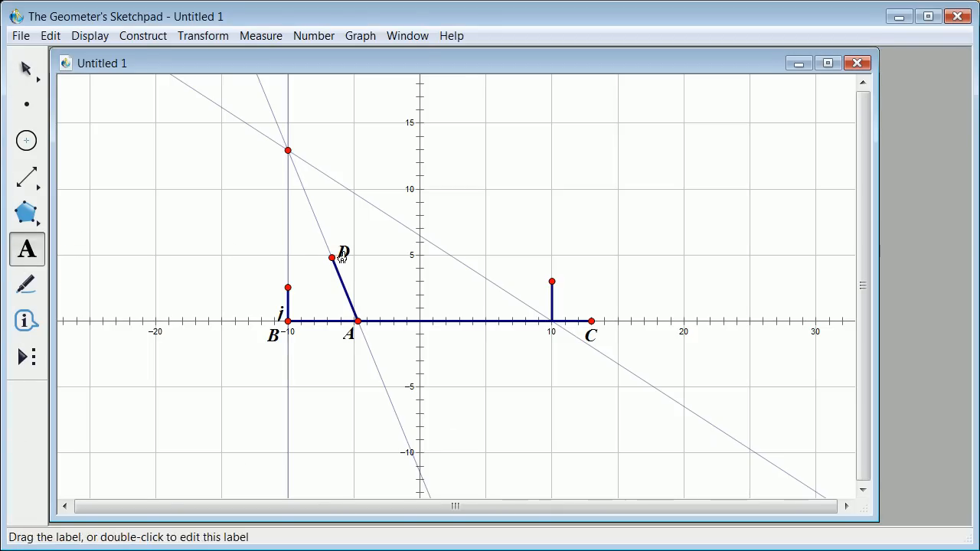
pyautogui.click(28, 76)
pyautogui.click(50, 116)
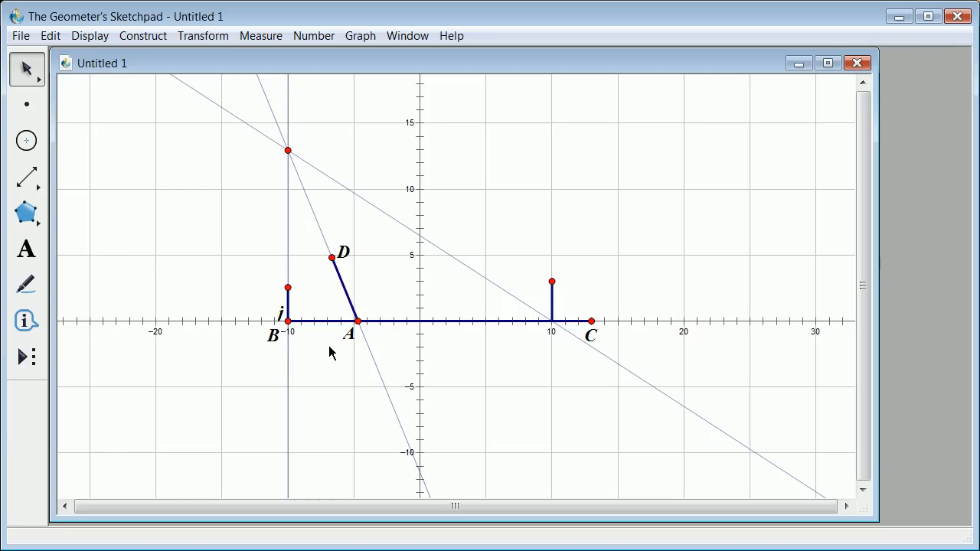
# - Animate point A along the horizontal segment BC, move the Motion Controller clear of the figure, and stop the motion
pyautogui.click(358, 321)
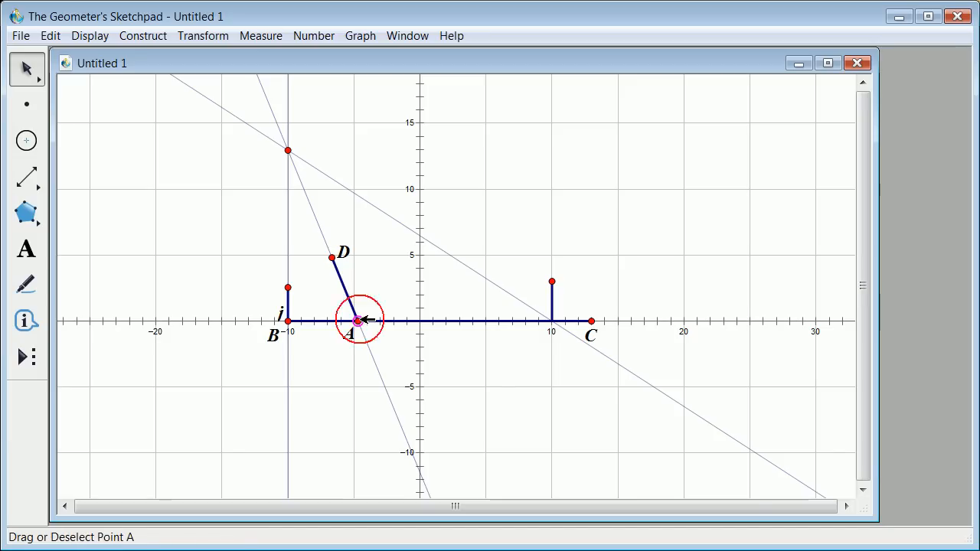
pyautogui.click(89, 36)
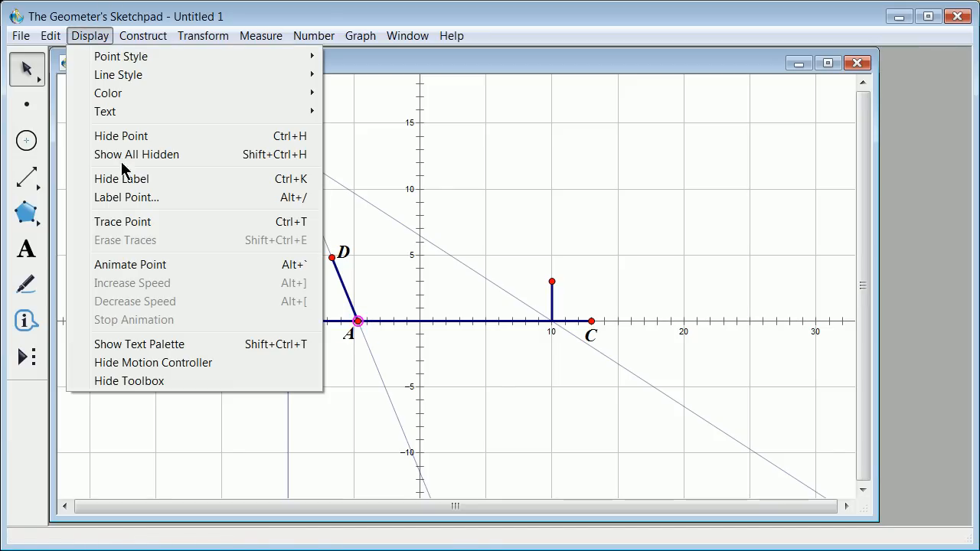
pyautogui.click(127, 264)
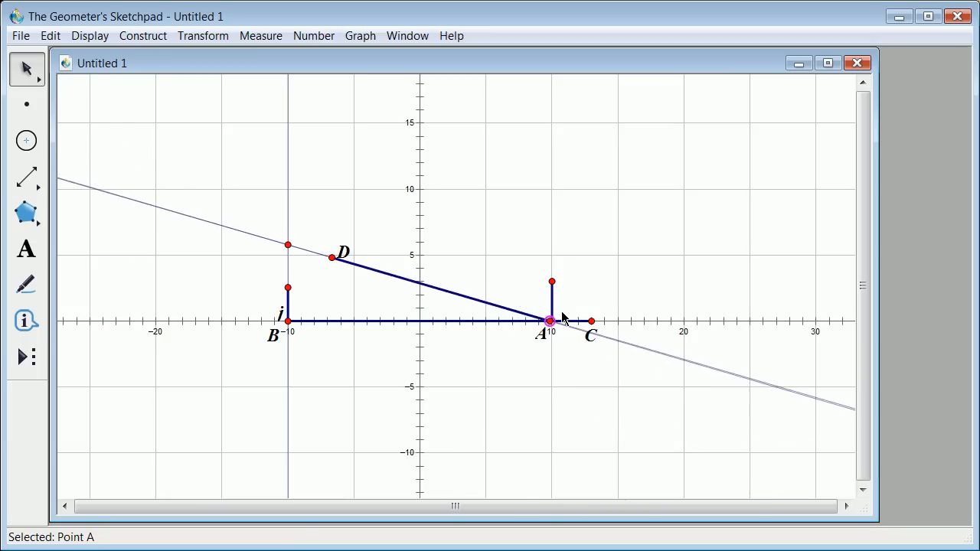
pyautogui.click(457, 321)
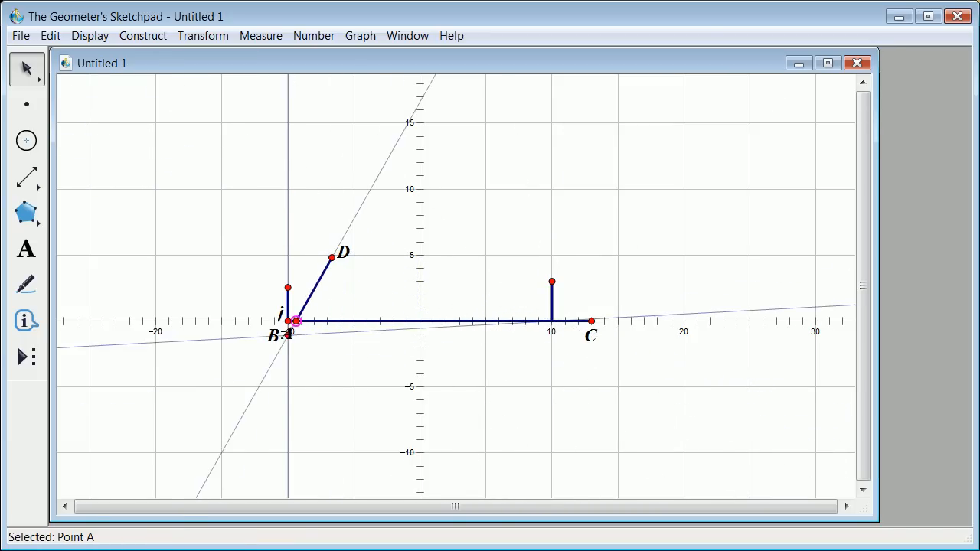
pyautogui.moveTo(491, 380); pyautogui.dragTo(683, 147)
pyautogui.click(672, 197)
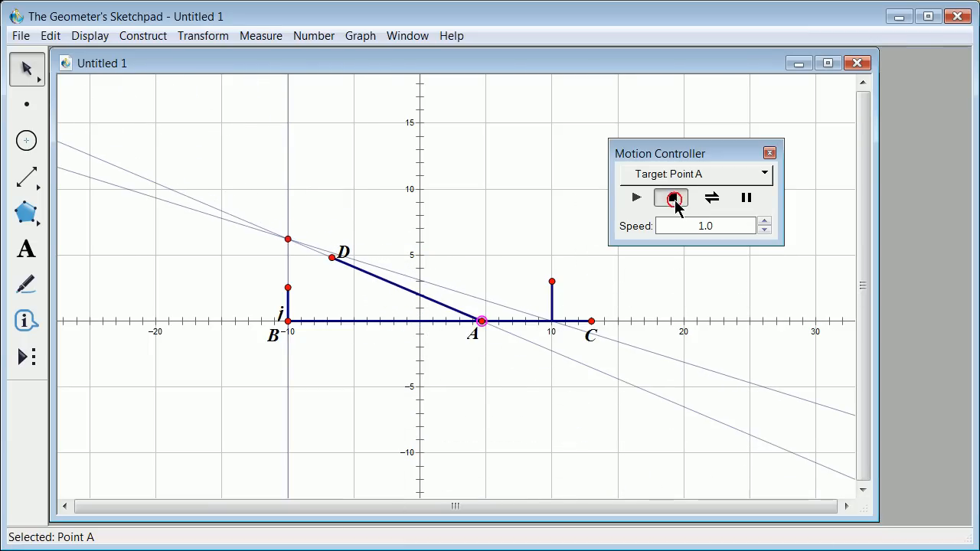
# - Insert a caption holding the label of the intersection point at x = -10 beside it, and show the point's own label
pyautogui.click(26, 249)
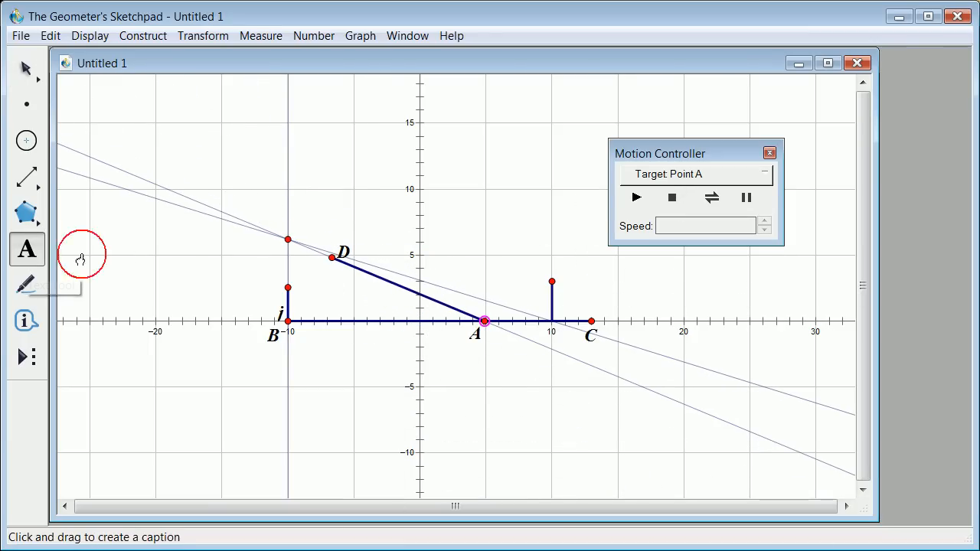
pyautogui.moveTo(289, 244); pyautogui.dragTo(329, 215)
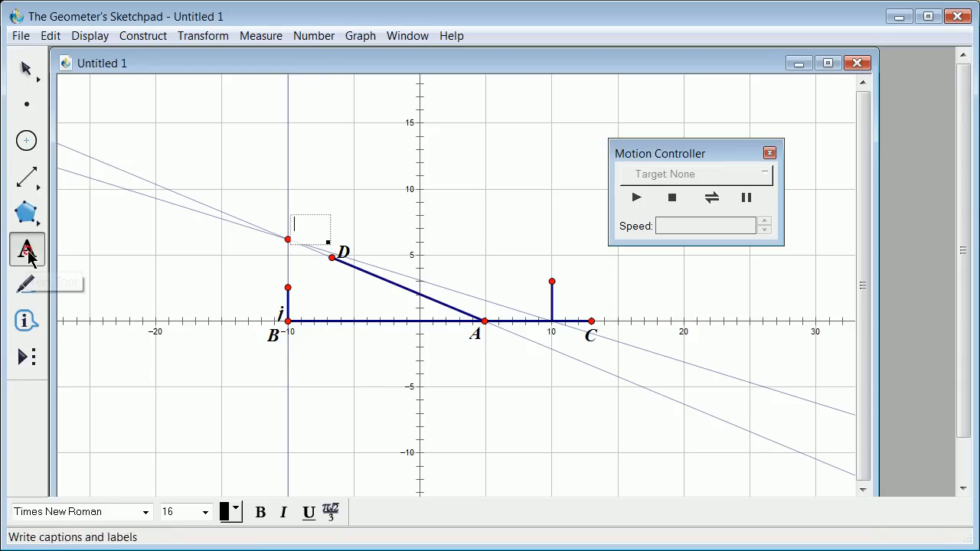
pyautogui.click(287, 240)
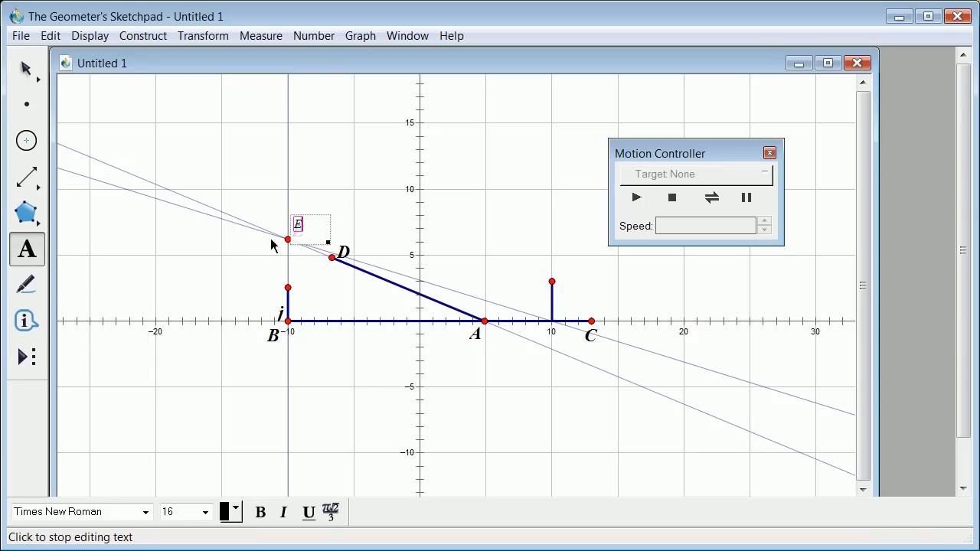
pyautogui.click(344, 158)
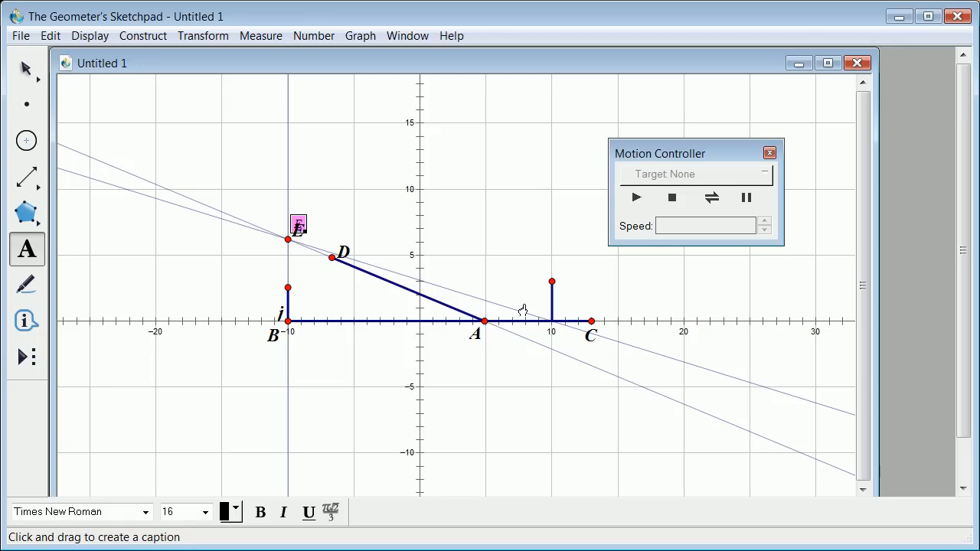
pyautogui.click(26, 69)
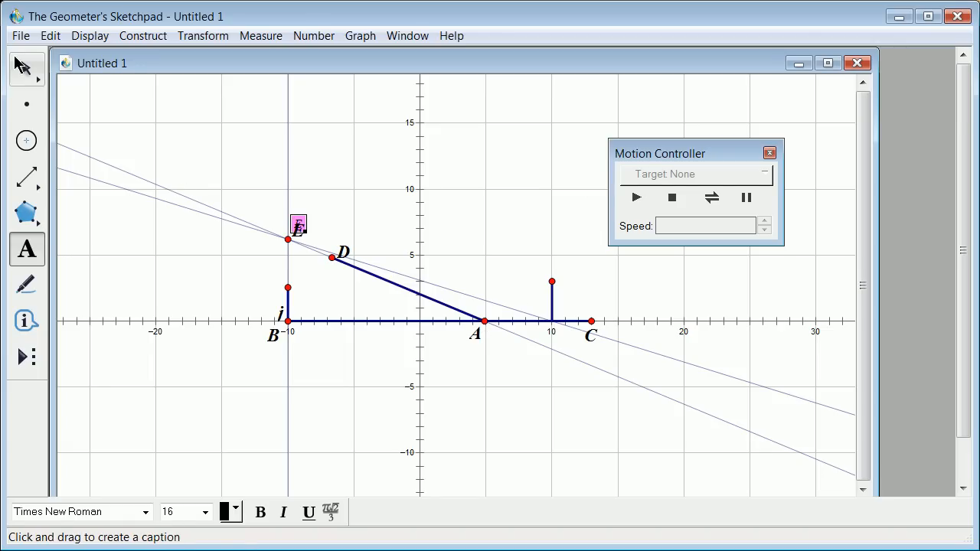
# - Run the animation of point A again and stop it when A lies between B and the y-axis
pyautogui.click(485, 321)
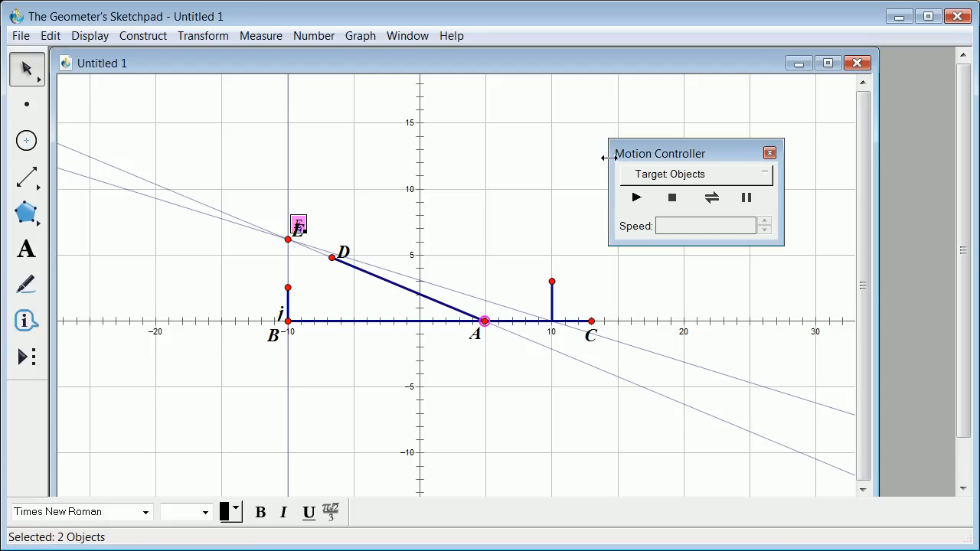
pyautogui.click(635, 197)
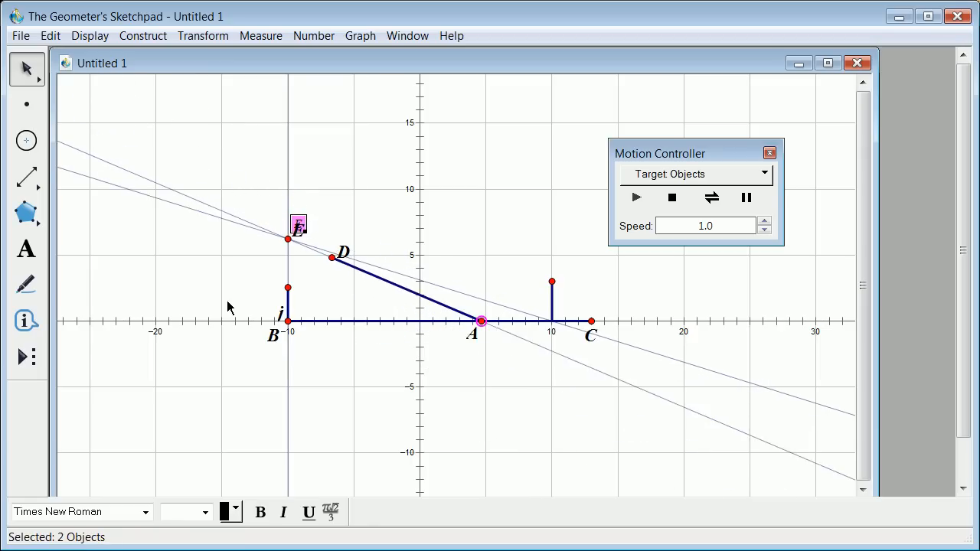
pyautogui.click(671, 200)
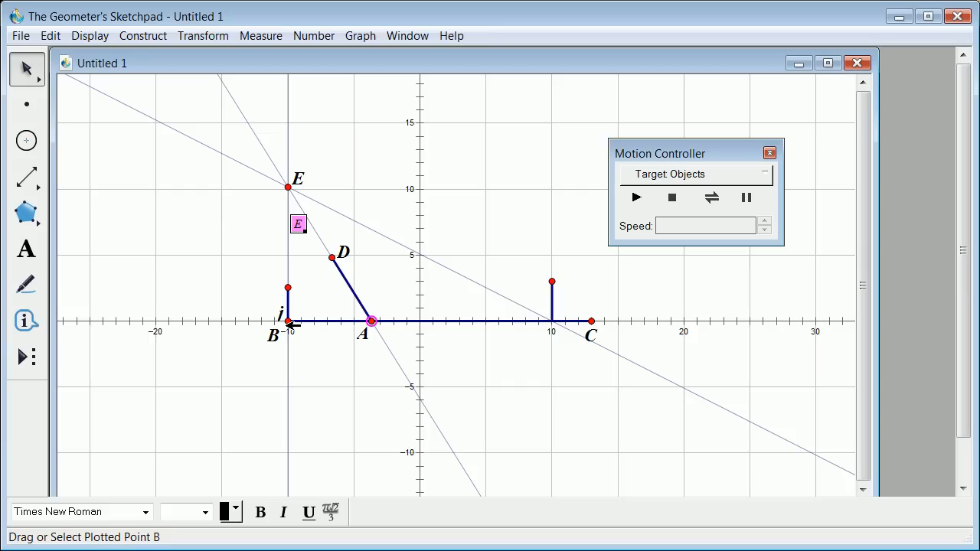
# - Draw a freehand red circle below B and a freehand red triangle below the point at x = 10
pyautogui.click(26, 285)
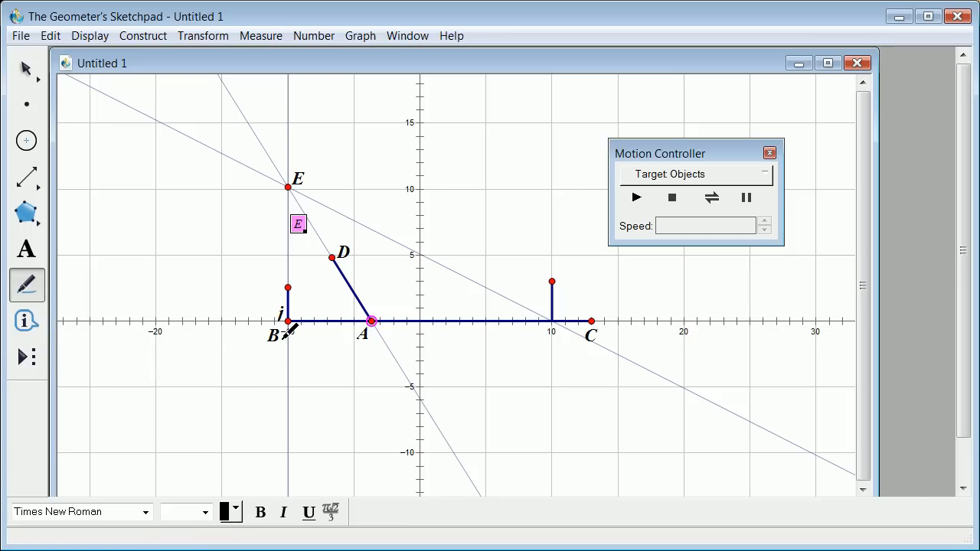
pyautogui.moveTo(287, 342)
pyautogui.mouseDown()
pyautogui.moveTo(277, 344)
pyautogui.moveTo(286, 363)
pyautogui.moveTo(288, 344)
pyautogui.mouseUp()
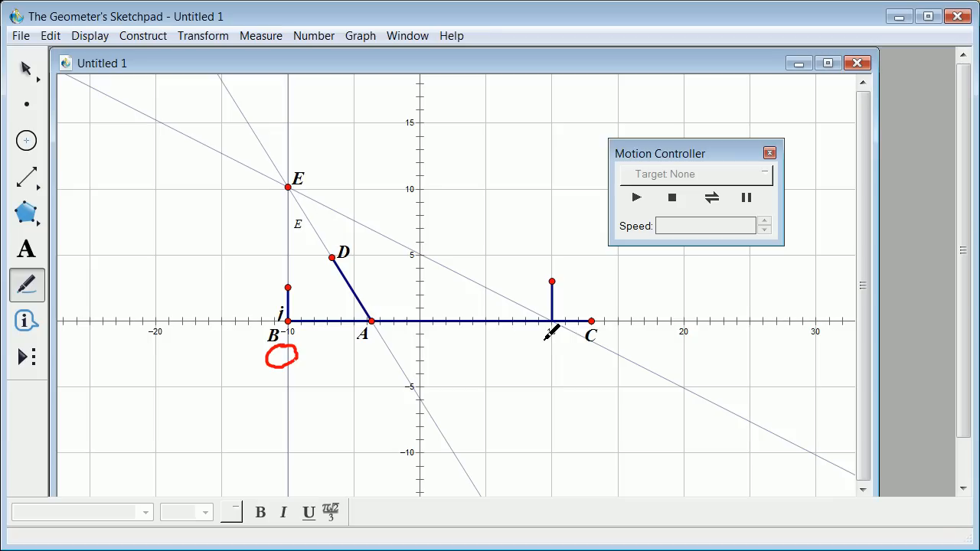
pyautogui.moveTo(546, 342)
pyautogui.mouseDown()
pyautogui.moveTo(530, 362)
pyautogui.moveTo(557, 351)
pyautogui.moveTo(562, 360)
pyautogui.moveTo(524, 359)
pyautogui.mouseUp()
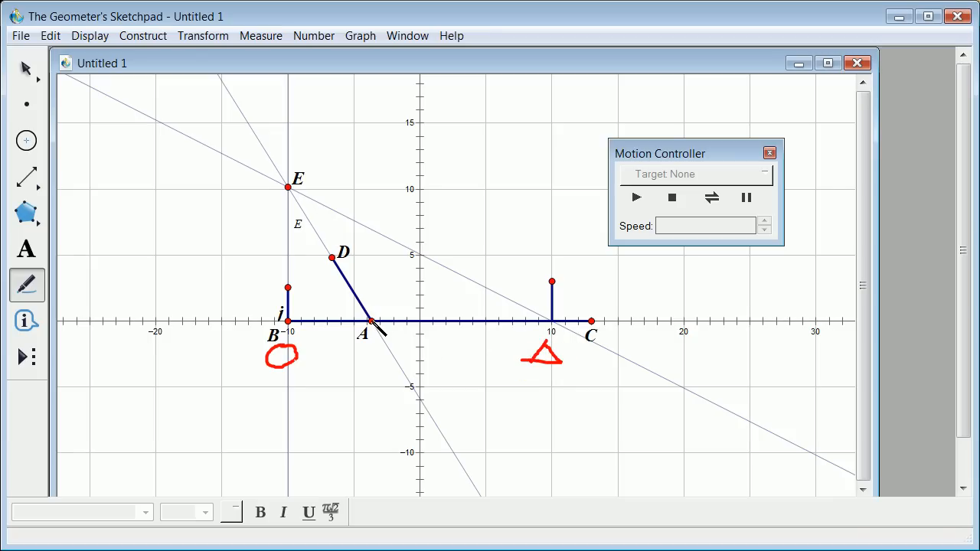
# - Mark the angle at A between segment AD and the part of the horizontal segment toward C
pyautogui.moveTo(372, 321); pyautogui.dragTo(377, 309)
pyautogui.click(377, 282)
pyautogui.click(26, 72)
pyautogui.click(377, 312)
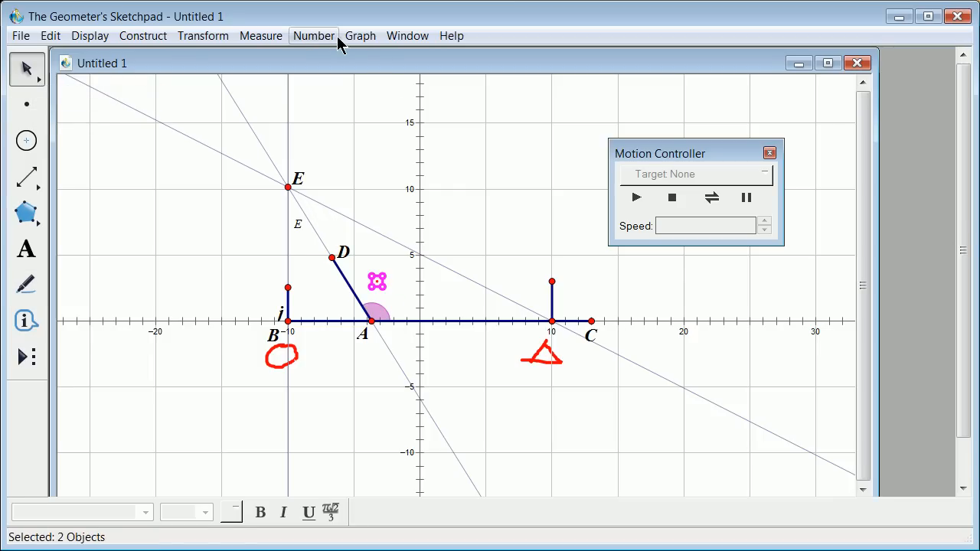
pyautogui.click(260, 36)
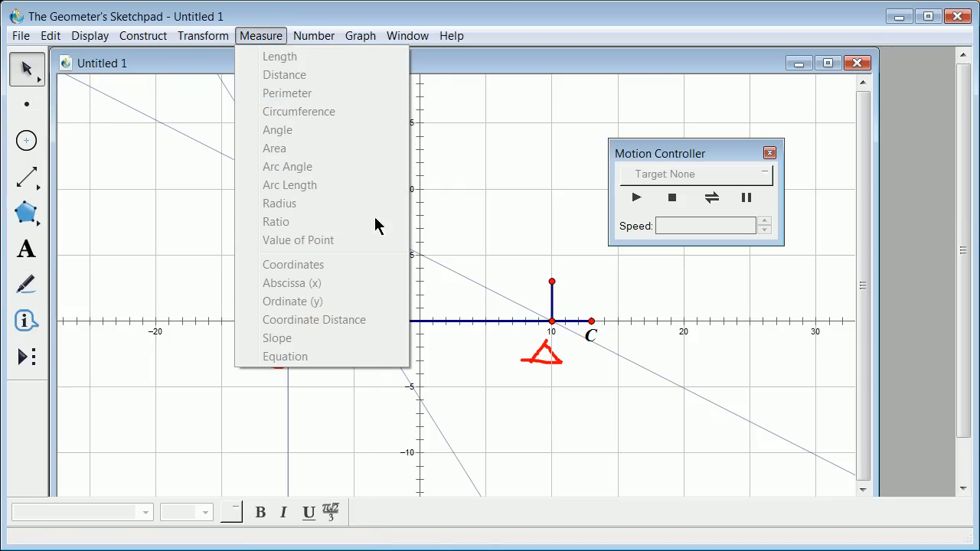
pyautogui.click(463, 158)
pyautogui.keyDown('shift'); pyautogui.click(387, 313); pyautogui.keyUp('shift')
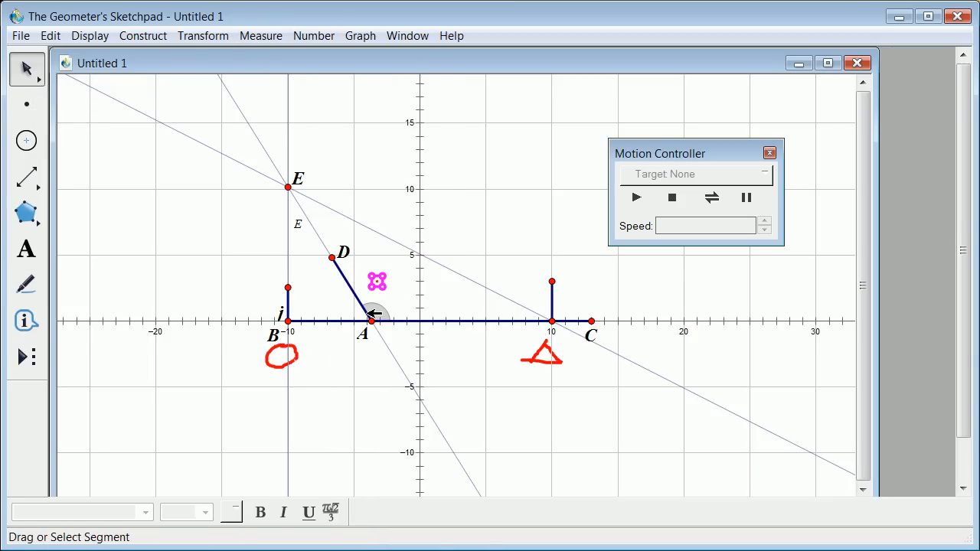
pyautogui.keyDown('shift'); pyautogui.click(380, 315); pyautogui.keyUp('shift')
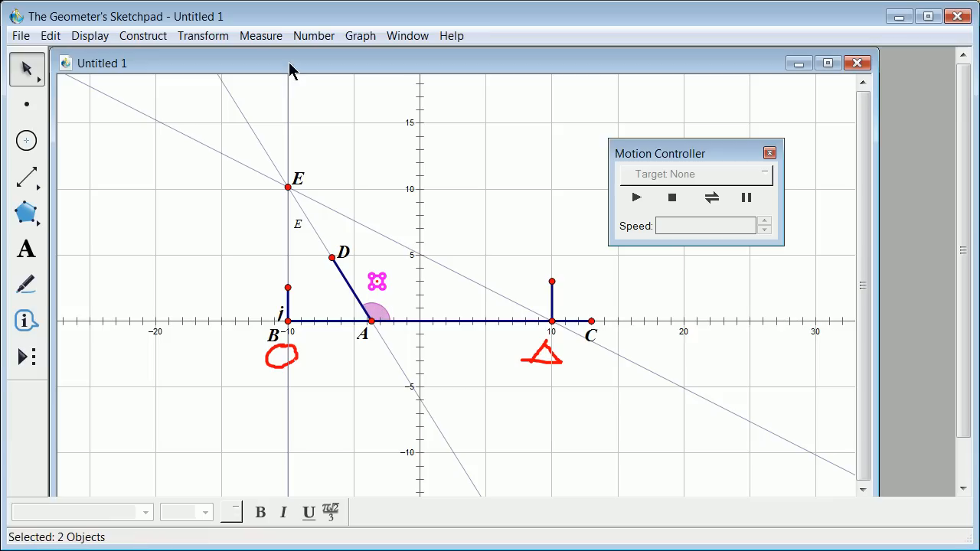
pyautogui.click(393, 232)
# - Measure the marked angle at A and place the measurement in an empty area above and left of the figure
pyautogui.click(382, 310)
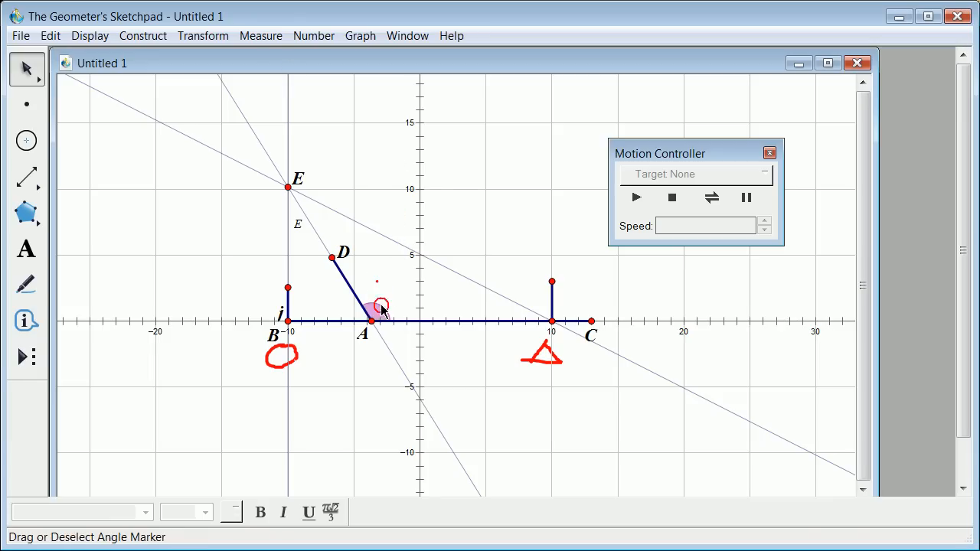
pyautogui.click(262, 36)
pyautogui.click(277, 130)
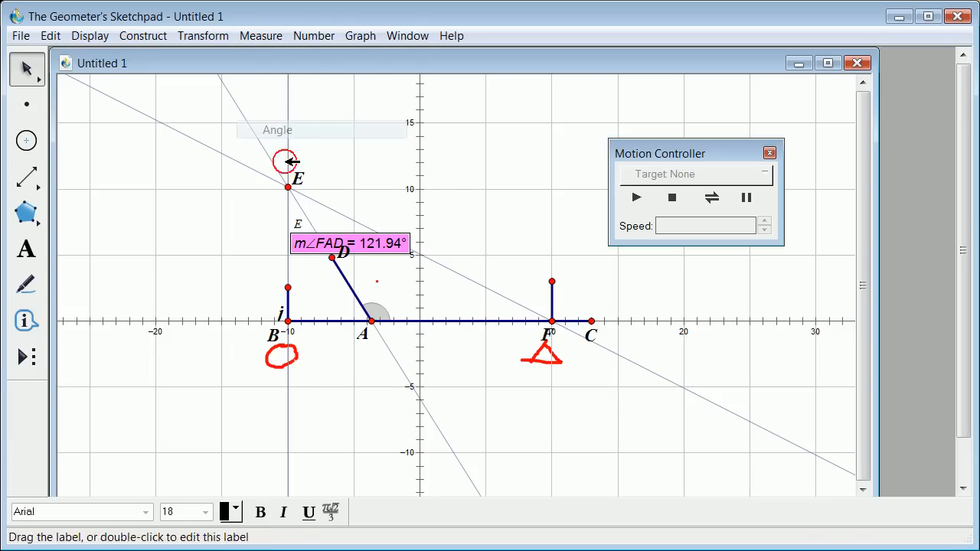
pyautogui.moveTo(363, 242)
pyautogui.mouseDown()
pyautogui.moveTo(159, 142)
pyautogui.moveTo(150, 100)
pyautogui.mouseUp()
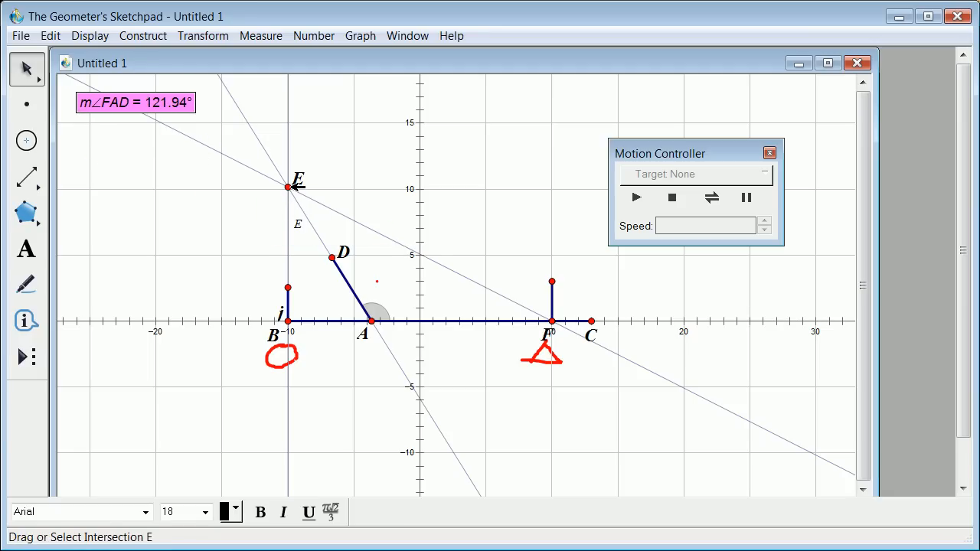
pyautogui.click(85, 114)
pyautogui.click(289, 188)
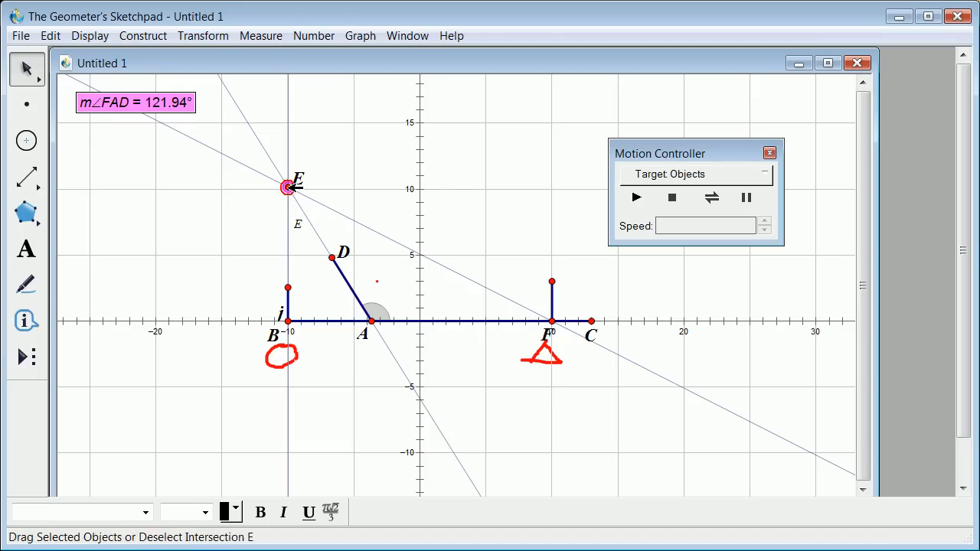
pyautogui.click(260, 36)
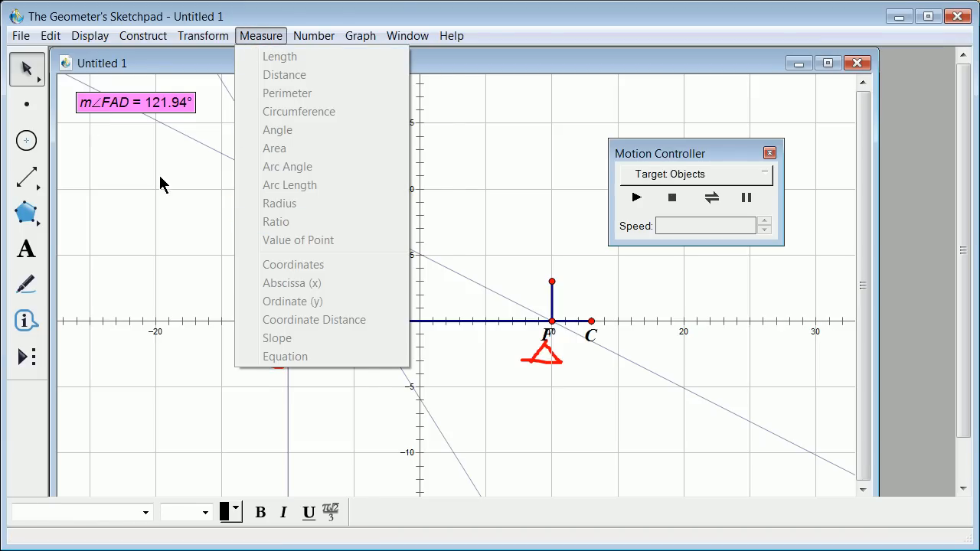
pyautogui.click(153, 180)
pyautogui.click(141, 173)
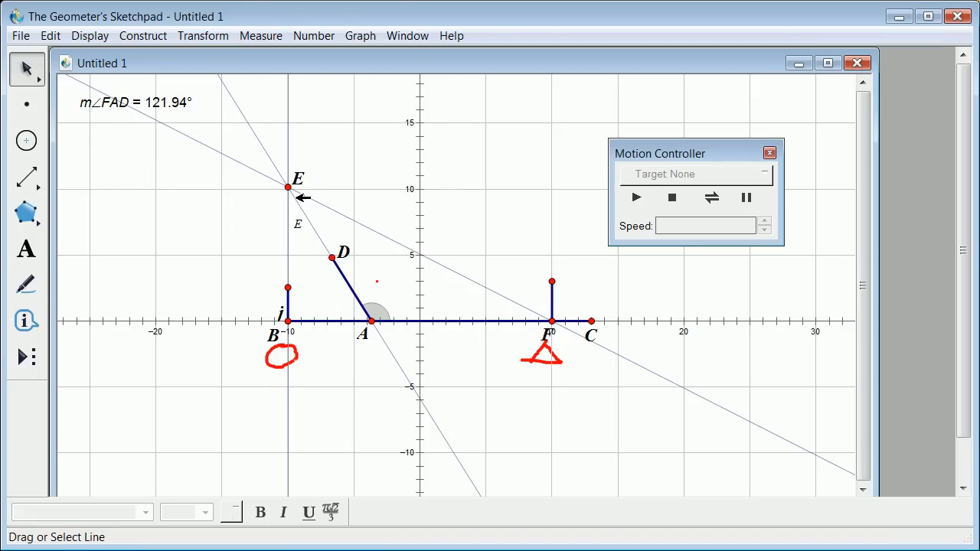
# - Measure the ordinate (y) of intersection point E
pyautogui.click(290, 186)
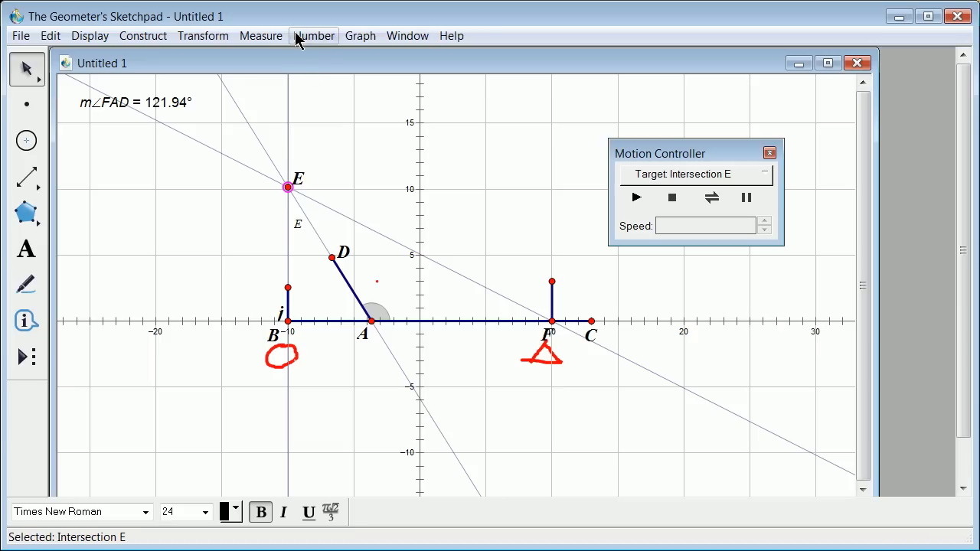
pyautogui.click(268, 38)
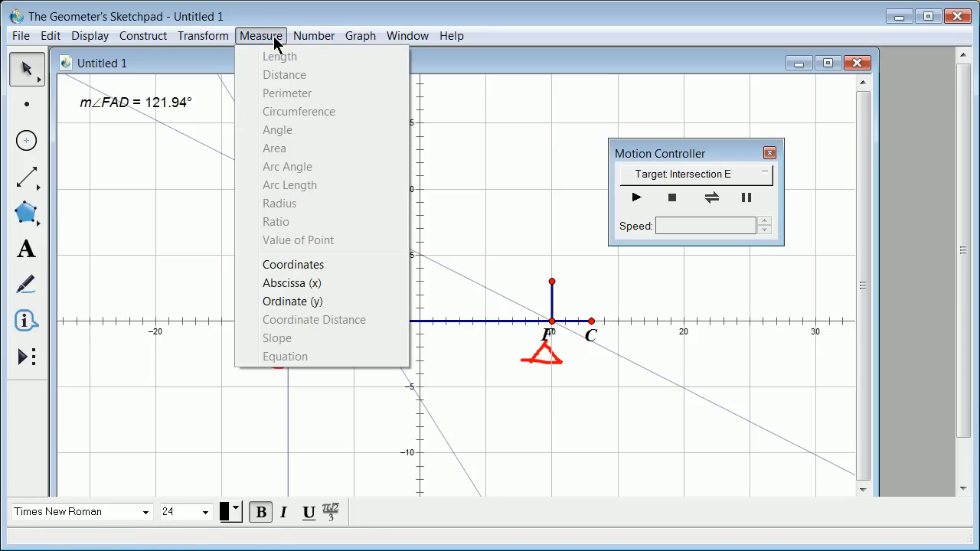
pyautogui.click(300, 299)
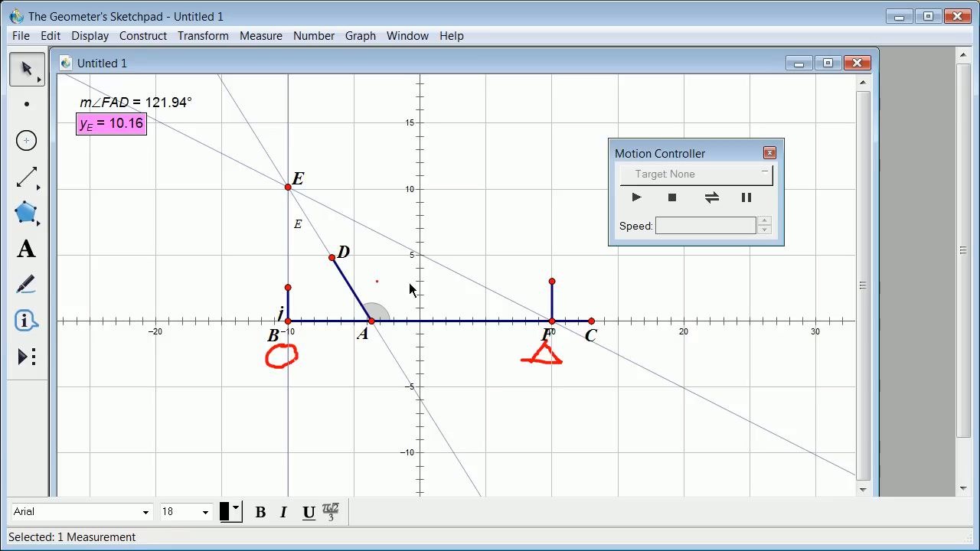
# - Animate only point A with both measurements on display, and stop it between B and the y-axis
pyautogui.click(371, 321)
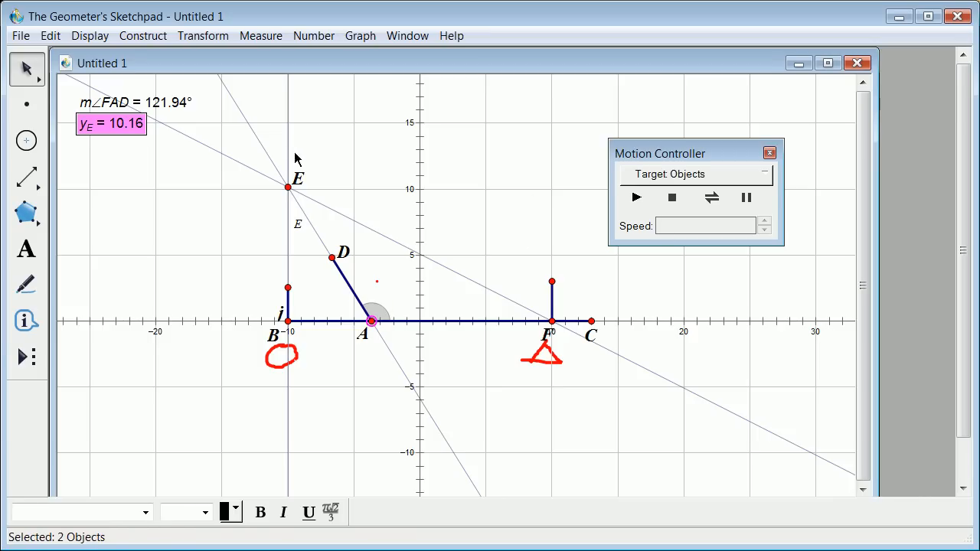
pyautogui.click(372, 153)
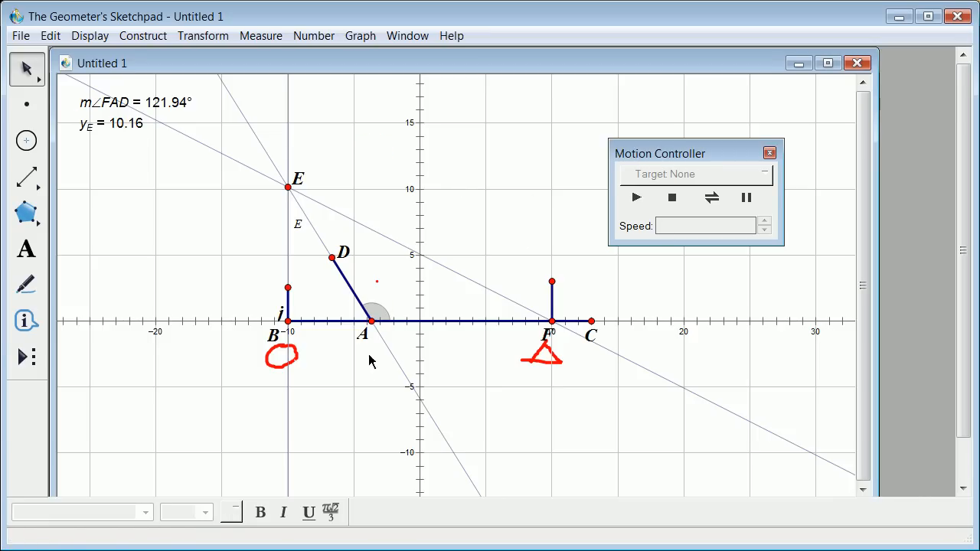
pyautogui.click(371, 321)
pyautogui.click(635, 198)
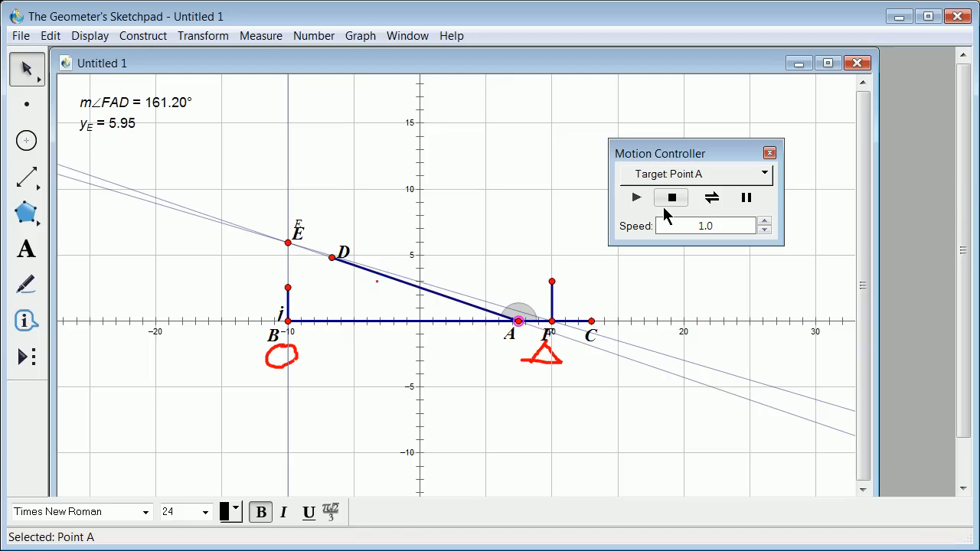
pyautogui.click(670, 205)
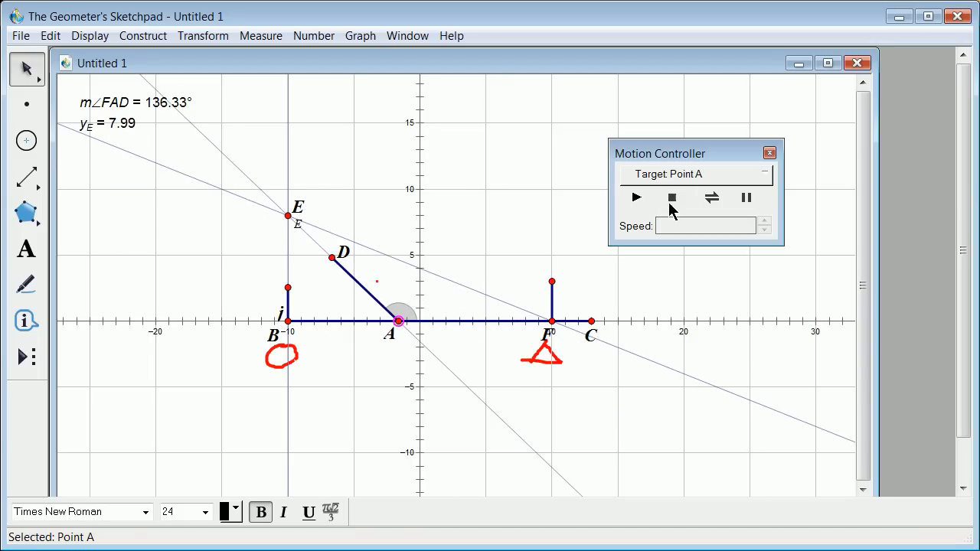